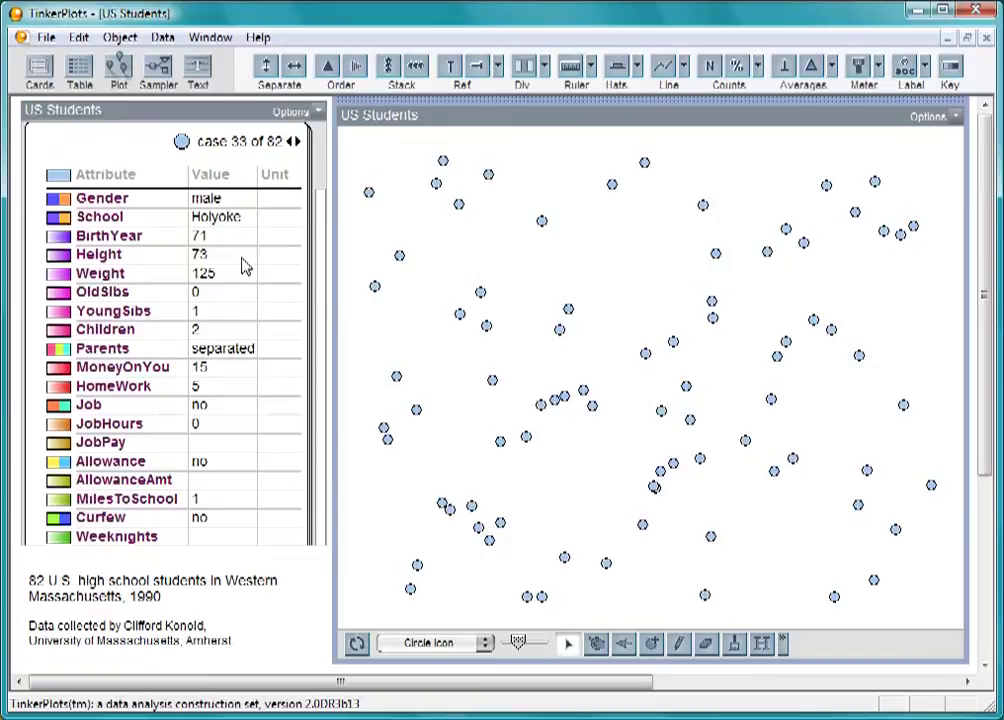
Colour the cases by MoneyOnYou and separate them into five MoneyOnYou bins.
{"action": "left_click", "coordinate": [148, 370]}
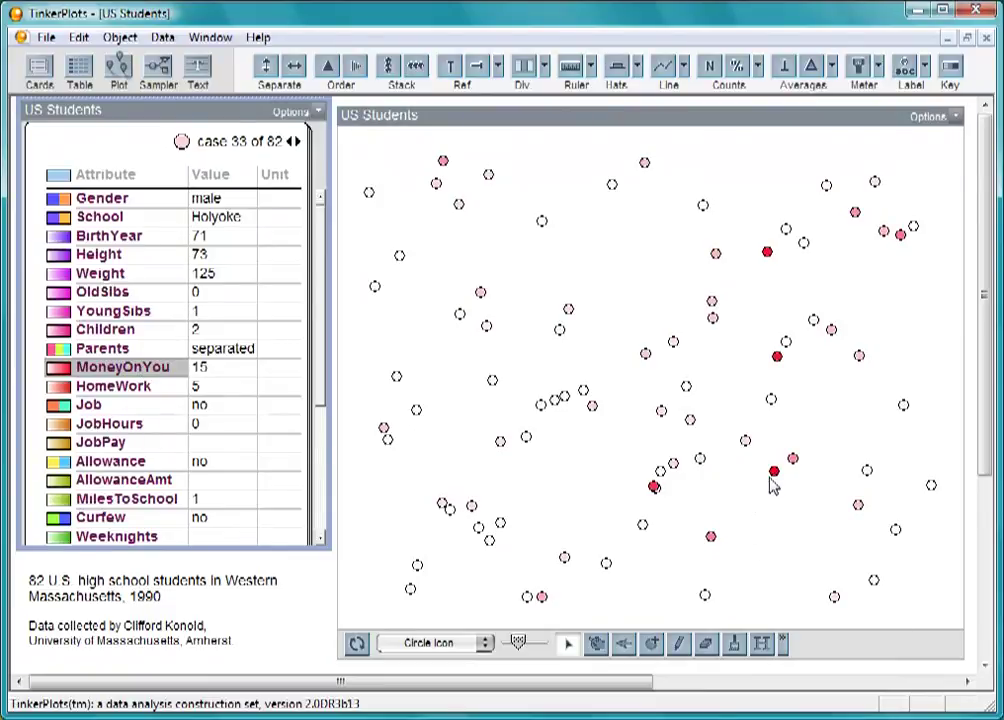
{"action": "left_click_drag", "start_coordinate": [773, 473], "coordinate": [813, 482]}
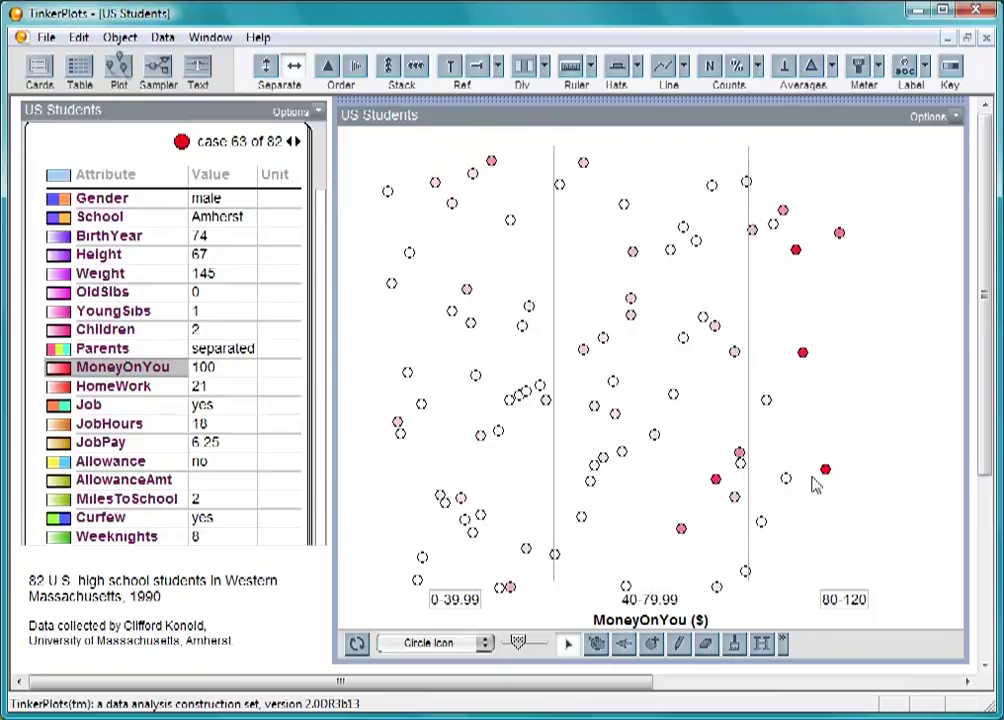
{"action": "left_click_drag", "start_coordinate": [671, 441], "coordinate": [706, 450]}
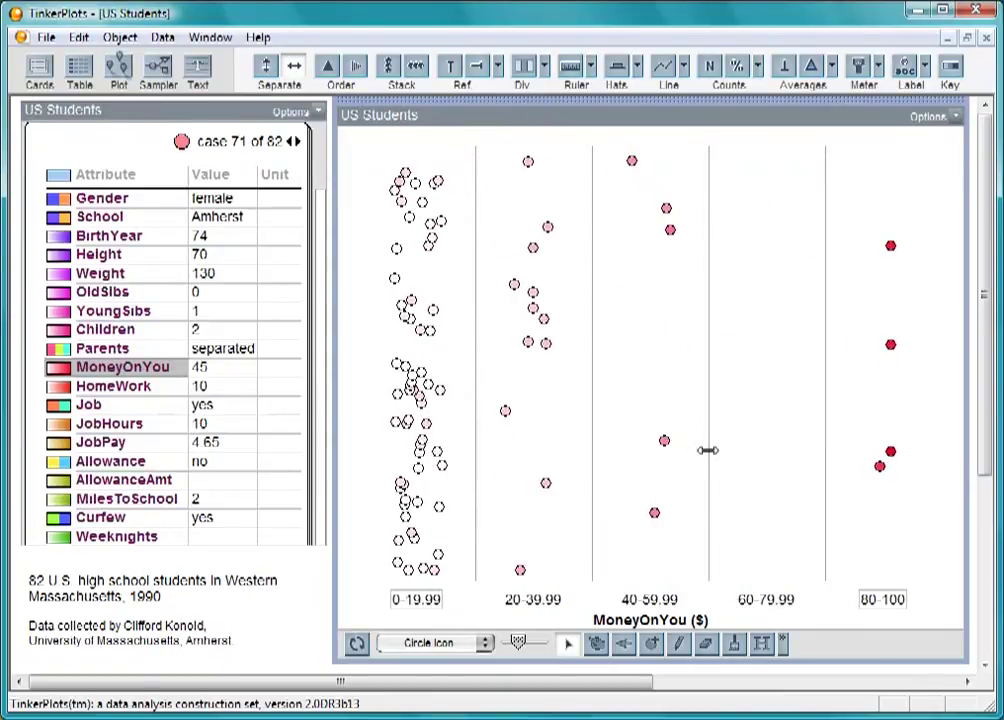
Stack the dots in each bin and show bin percentages (74%, 15%, 6%, 0%, 5%).
{"action": "left_click", "coordinate": [389, 66]}
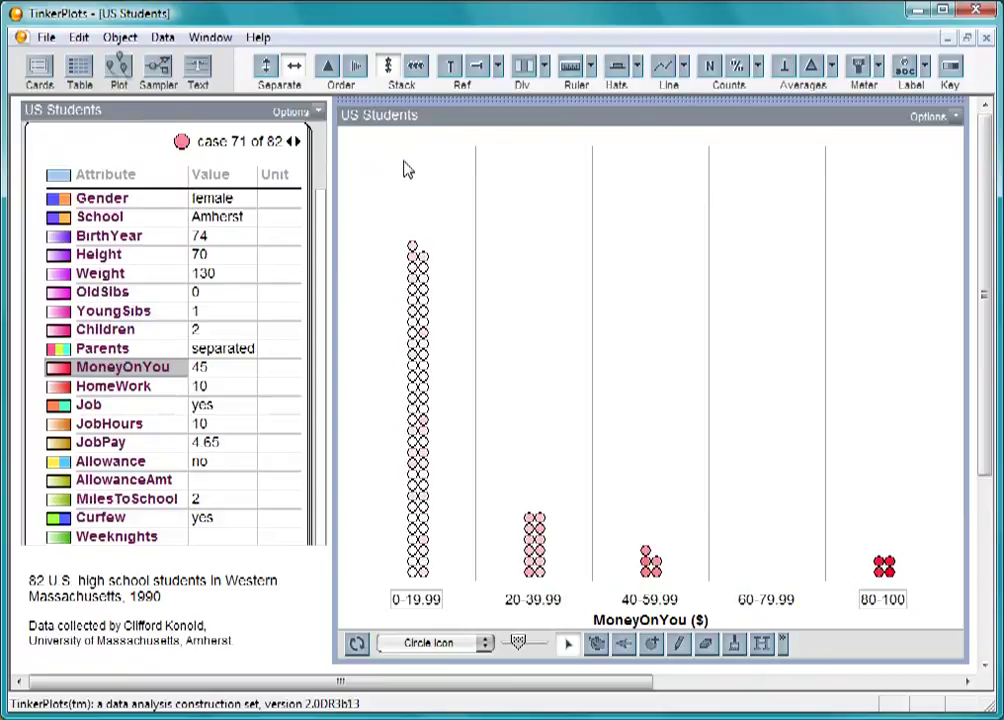
{"action": "left_click", "coordinate": [710, 68]}
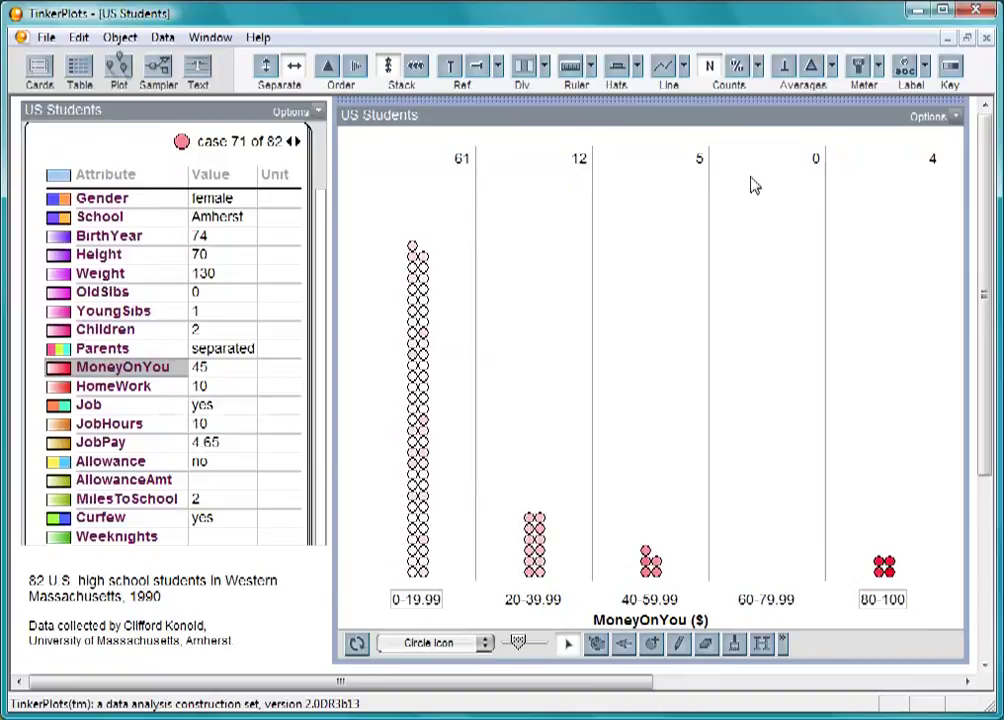
{"action": "left_click", "coordinate": [709, 67]}
{"action": "left_click", "coordinate": [734, 70]}
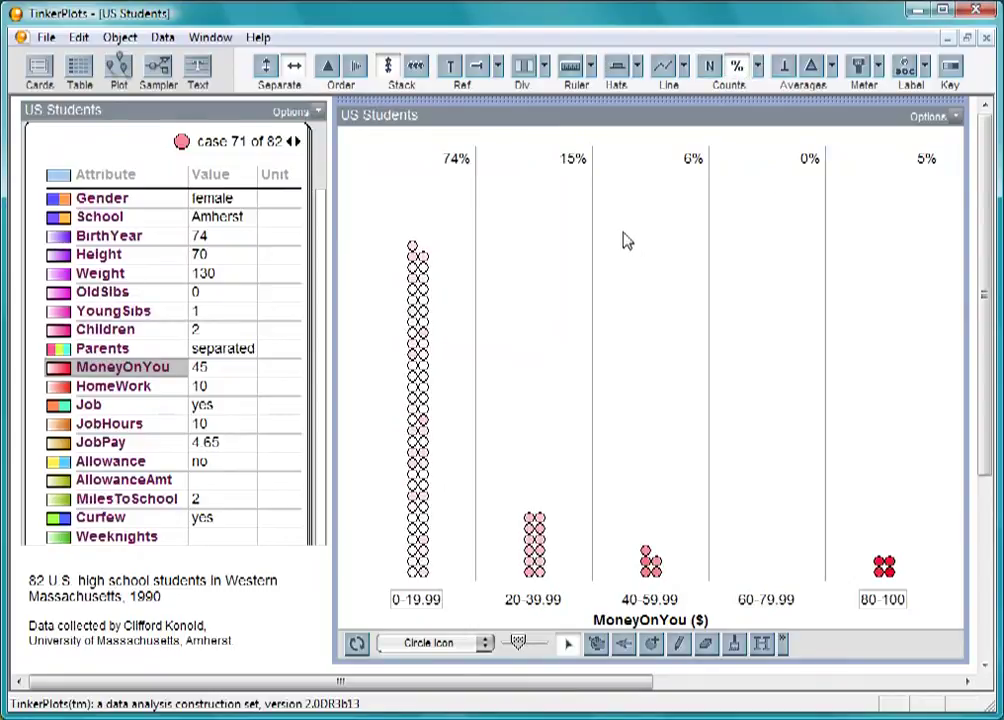
Inspect two neighbouring students in the 0–19.99 bin.
{"action": "left_click", "coordinate": [460, 190]}
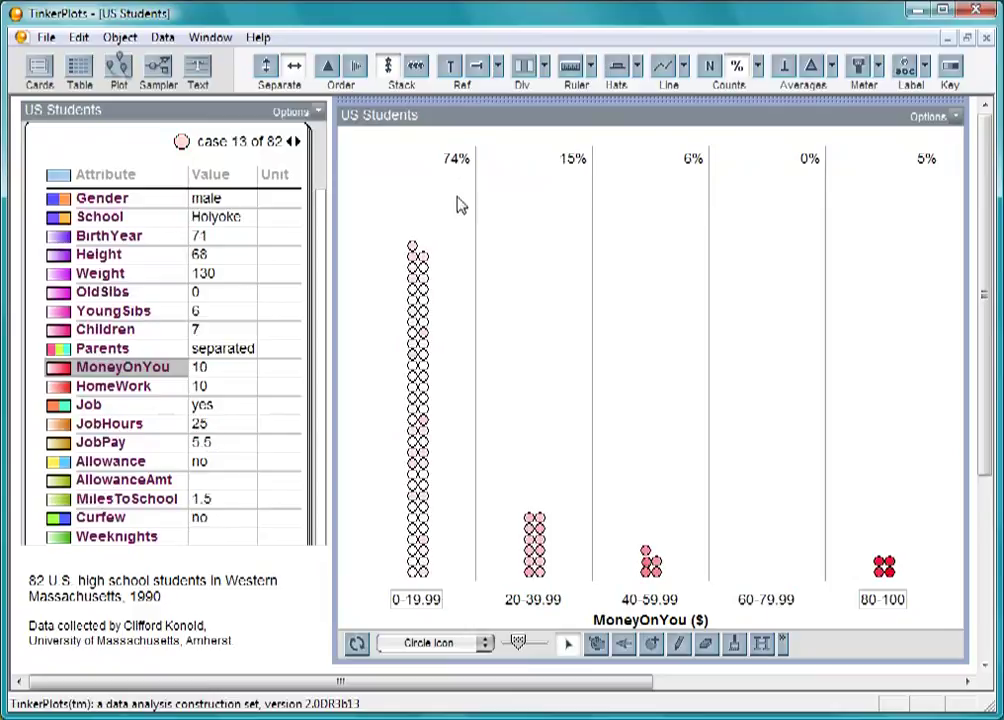
{"action": "left_click", "coordinate": [412, 356]}
{"action": "left_click", "coordinate": [423, 356]}
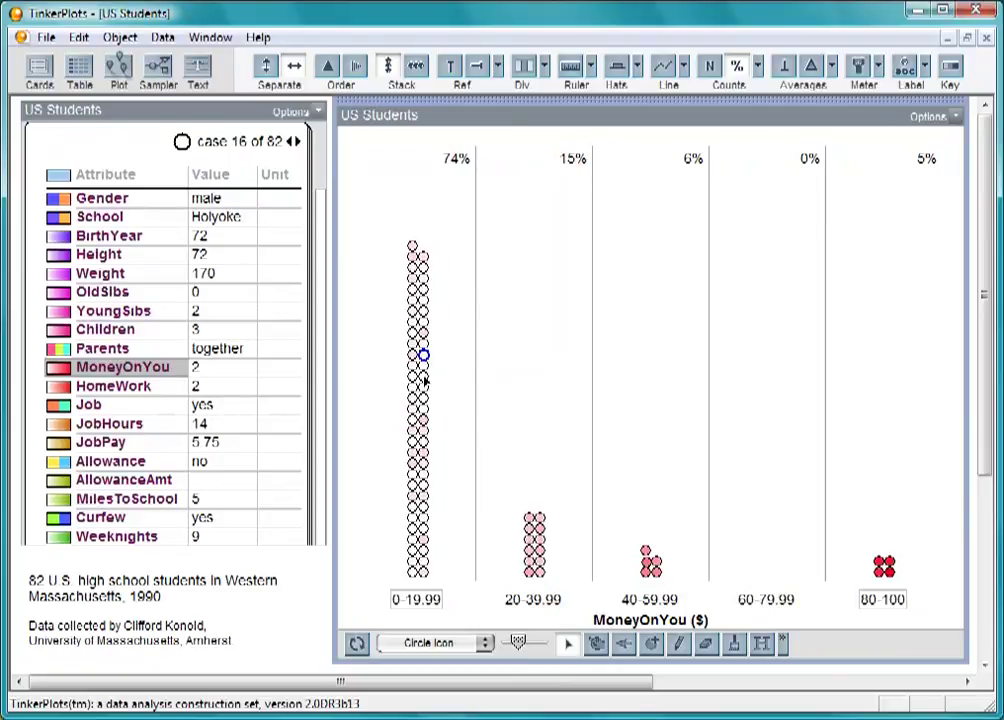
Spread MoneyOnYou along a continuous 0–100 axis without percentages, then inspect the $13 and $10 students.
{"action": "left_click_drag", "start_coordinate": [424, 378], "coordinate": [797, 413]}
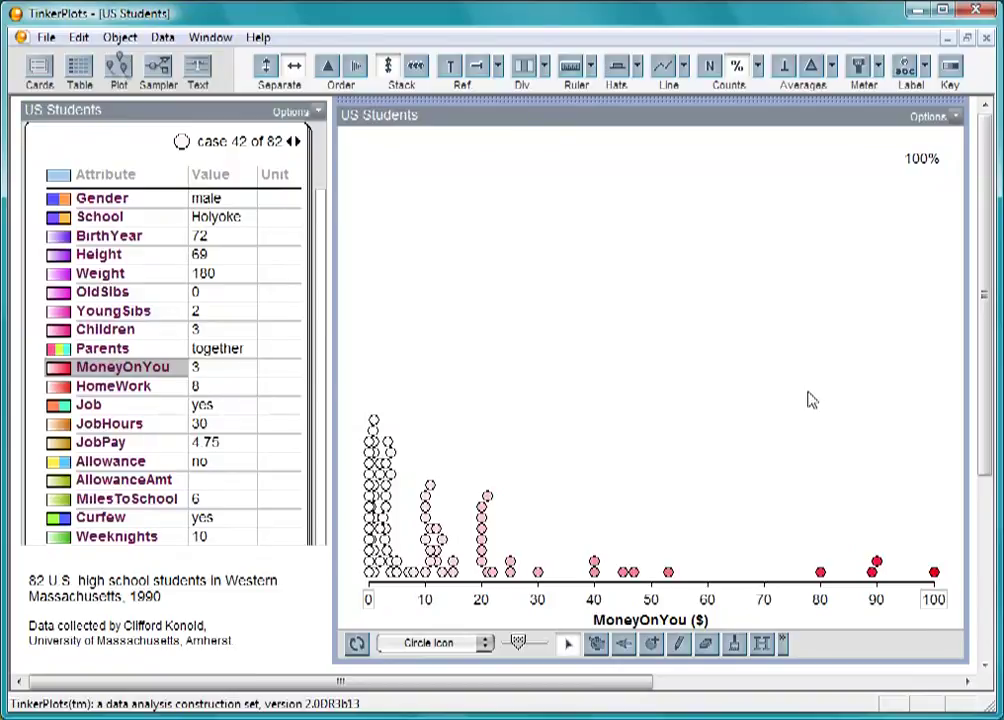
{"action": "left_click", "coordinate": [736, 66]}
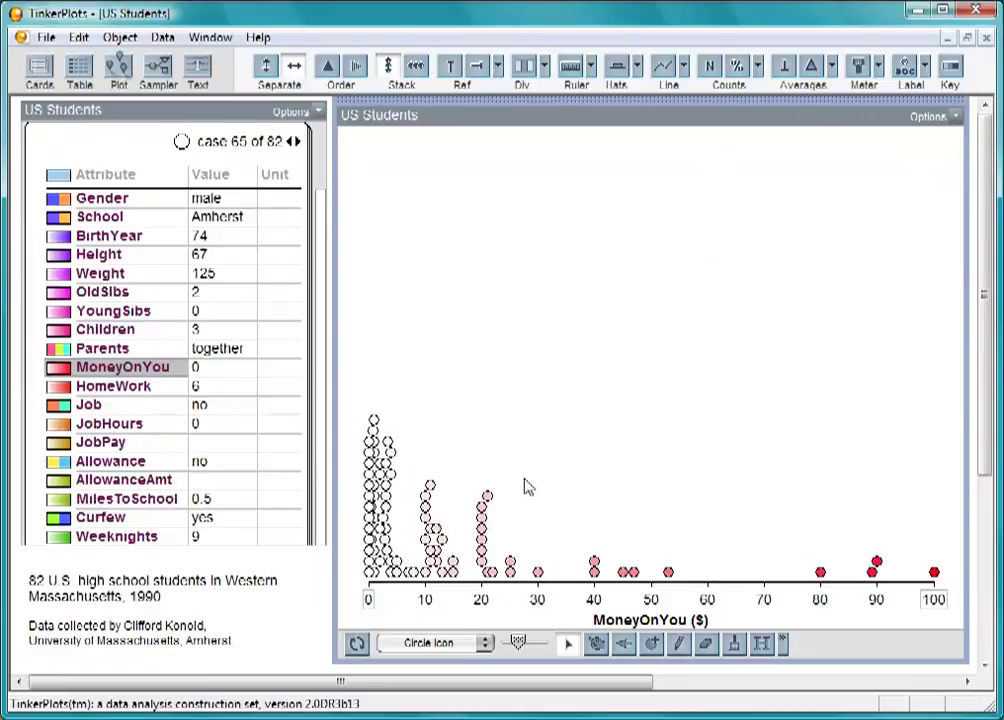
{"action": "left_click", "coordinate": [442, 541]}
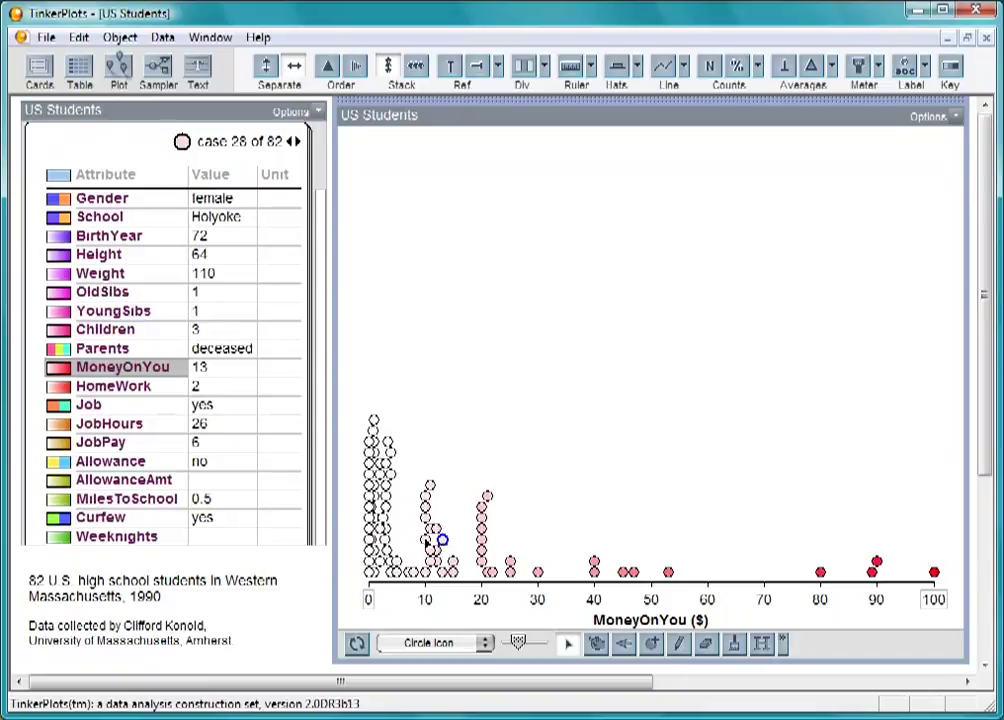
{"action": "left_click", "coordinate": [426, 541]}
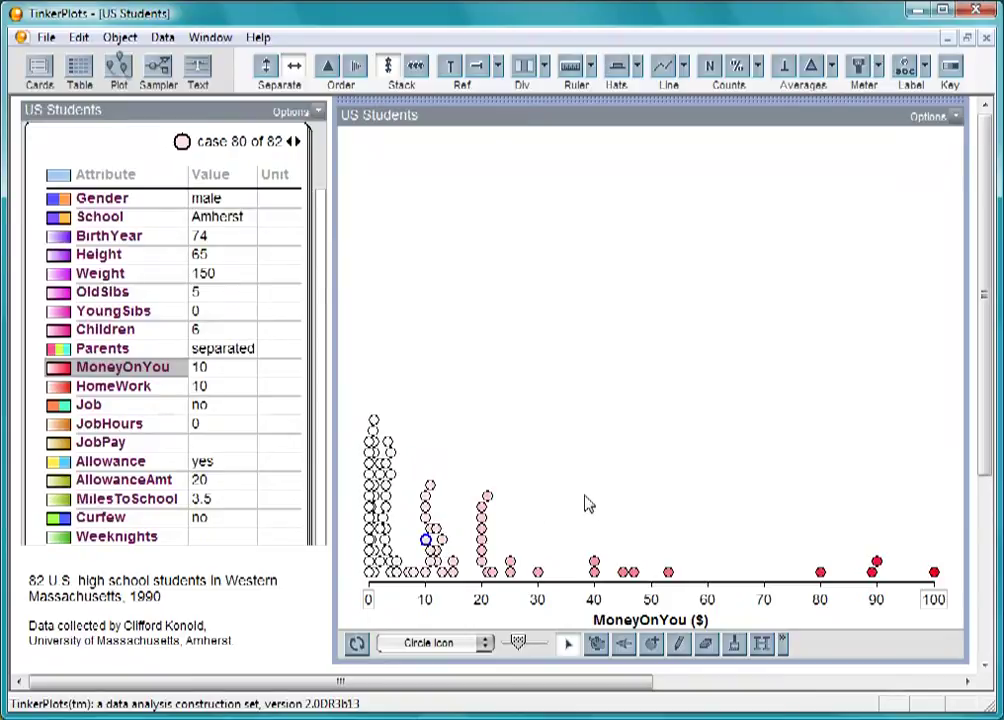
Show each case as a horizontal value bar, ordered by MoneyOnYou.
{"action": "left_click", "coordinate": [486, 648]}
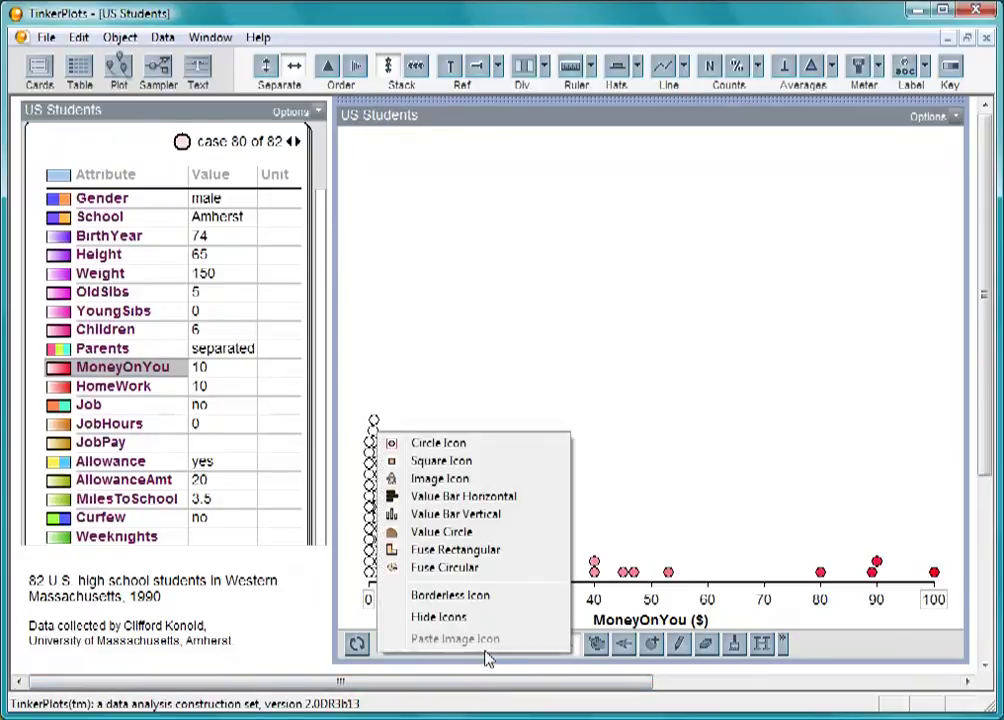
{"action": "left_click", "coordinate": [487, 497]}
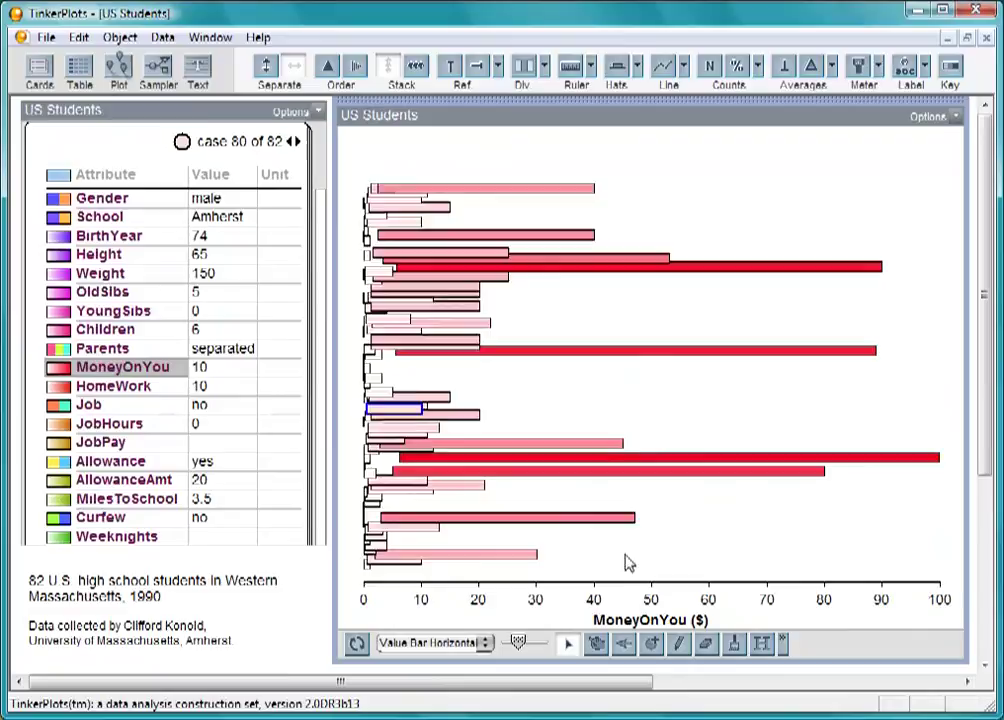
{"action": "left_click", "coordinate": [600, 560]}
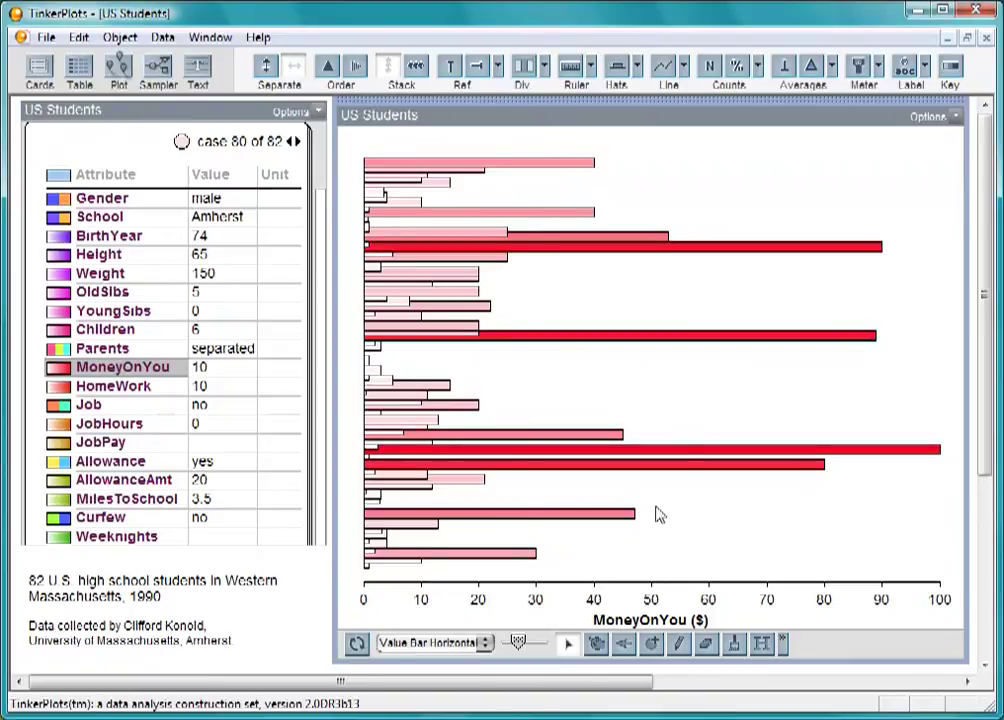
{"action": "left_click", "coordinate": [328, 68]}
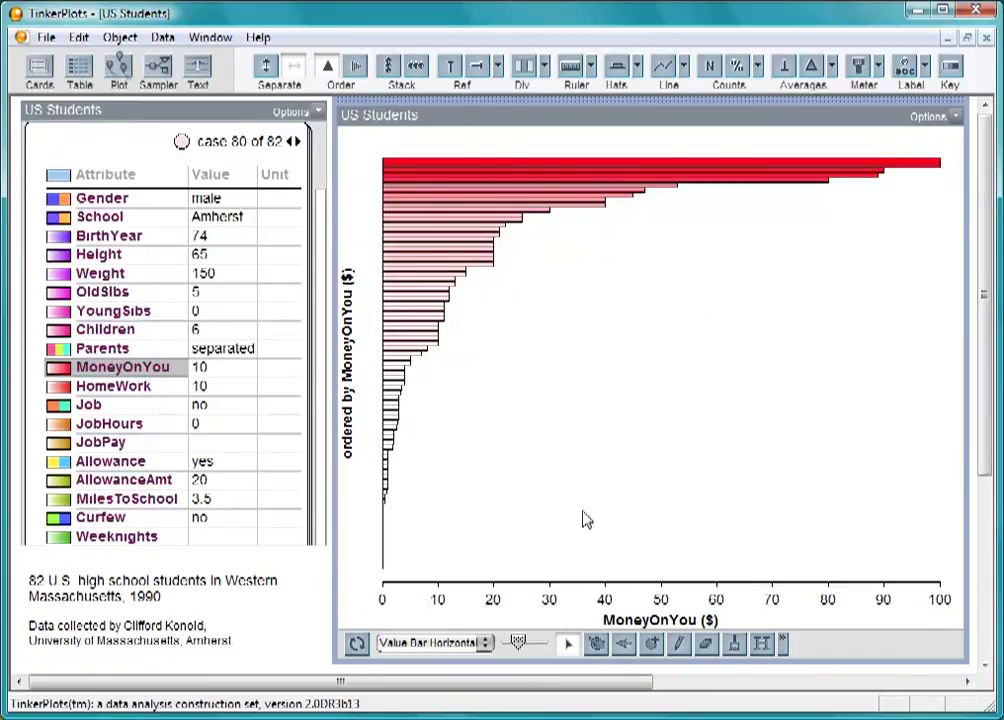
Turn the bars back into circle icons and stack them along the MoneyOnYou axis.
{"action": "left_click", "coordinate": [485, 643]}
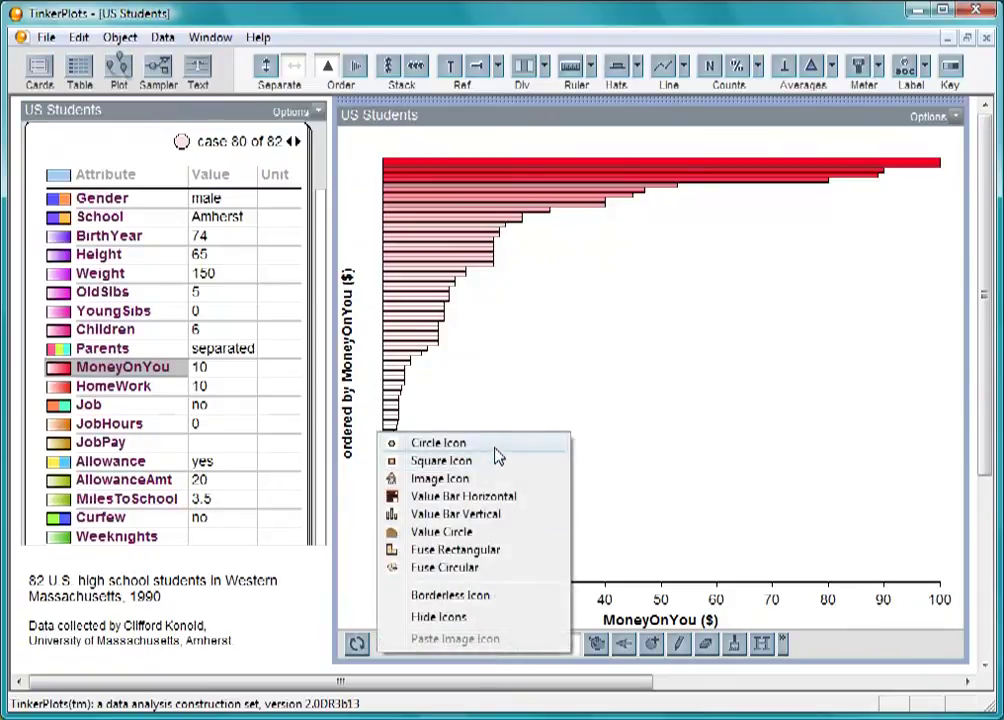
{"action": "left_click", "coordinate": [498, 451]}
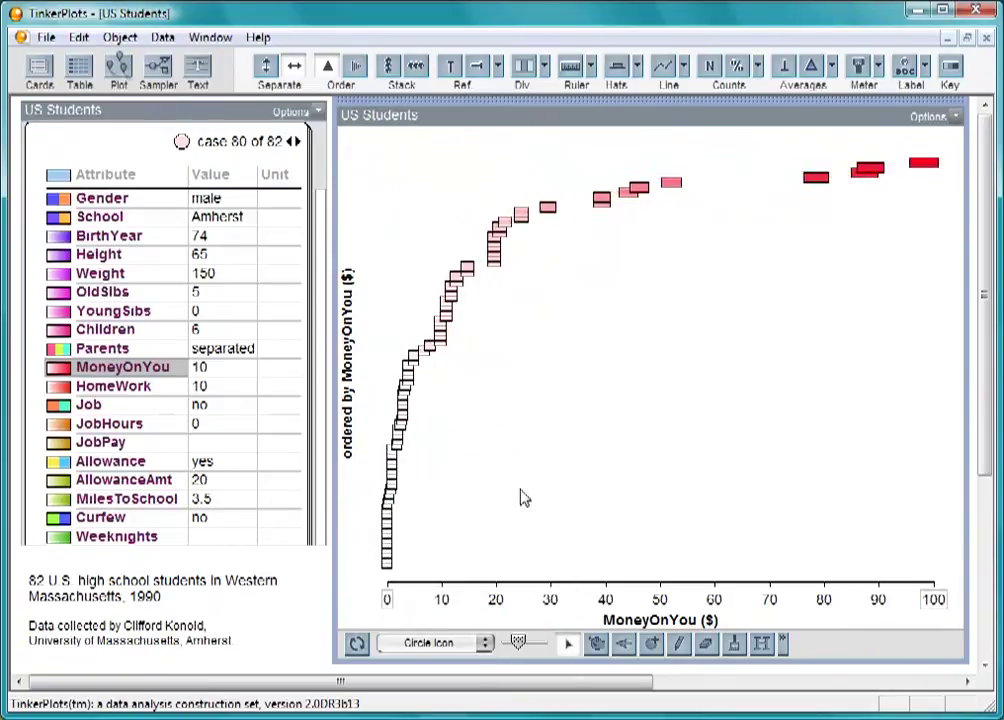
{"action": "left_click", "coordinate": [389, 68]}
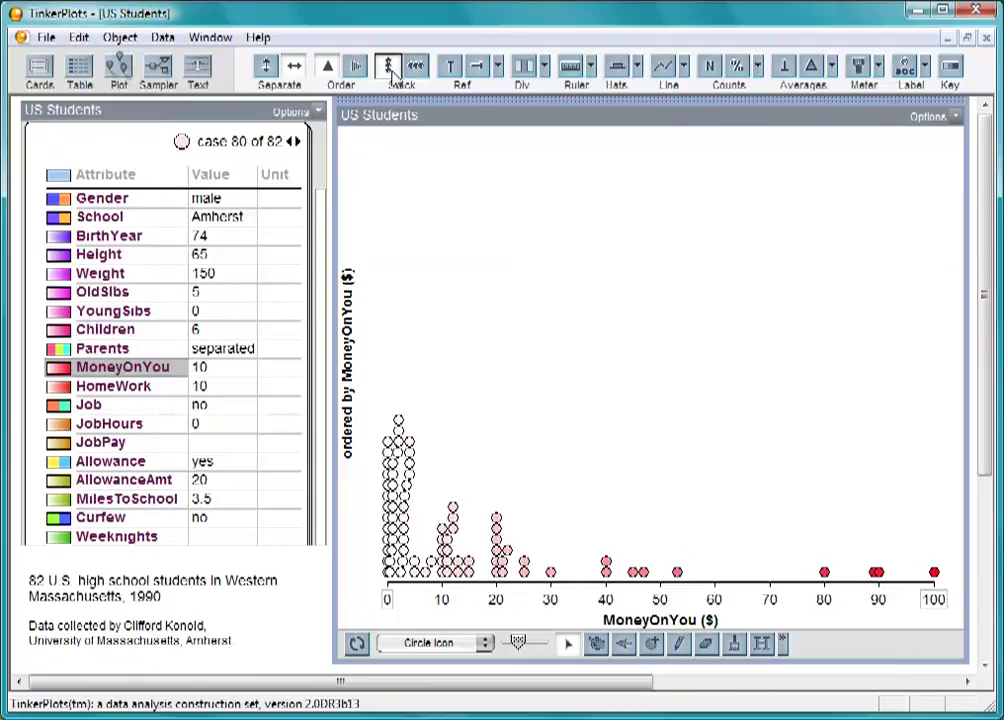
Bin the MoneyOnYou dots and fuse them into rectangular histogram bars.
{"action": "left_click_drag", "start_coordinate": [497, 540], "coordinate": [441, 538]}
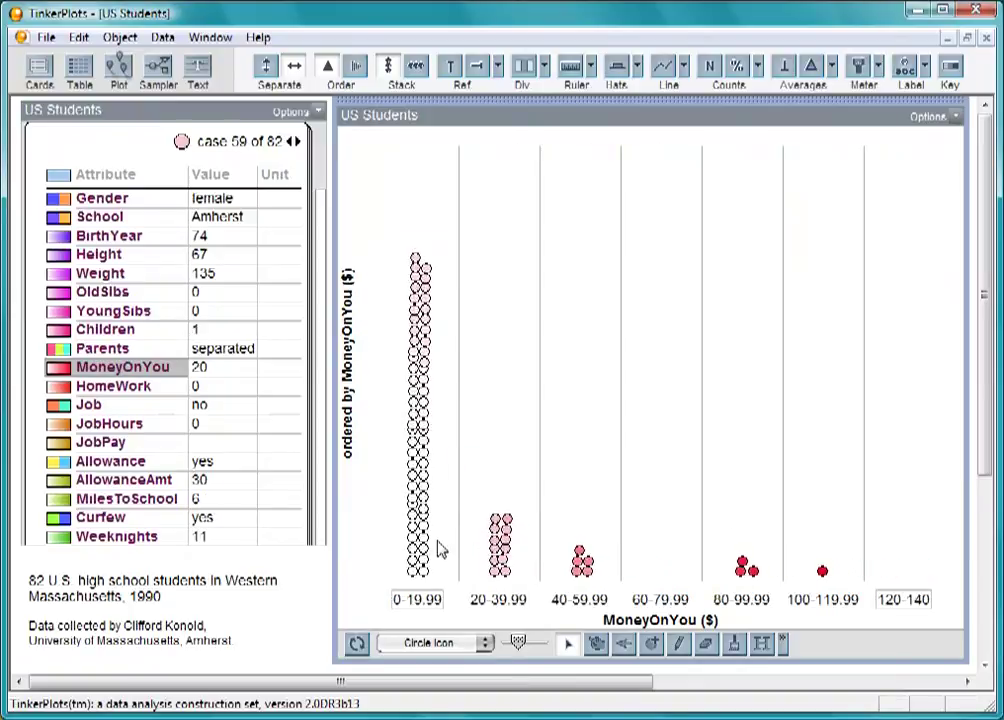
{"action": "left_click", "coordinate": [486, 643]}
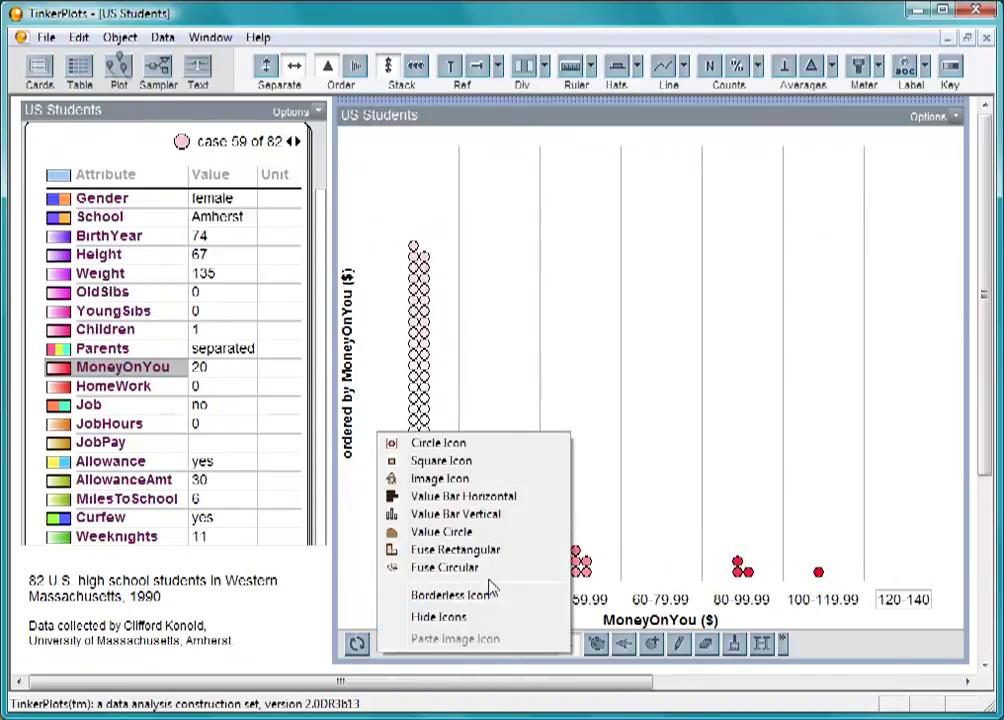
{"action": "left_click", "coordinate": [513, 558]}
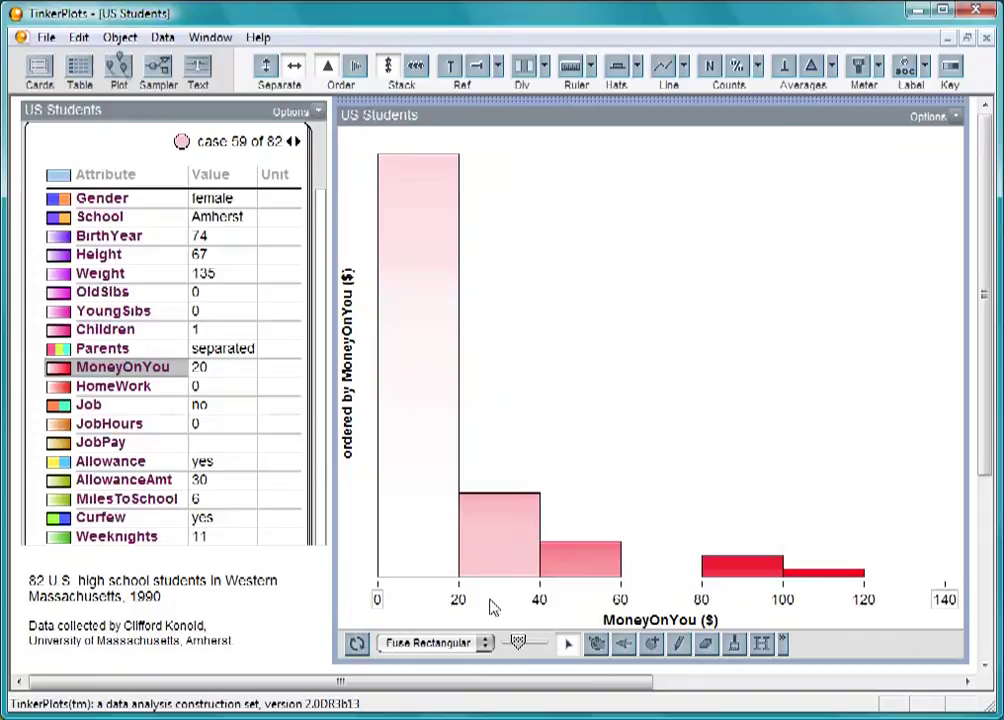
Inspect cases in the 20–40, 0–20, 40–60 and 80–100 histogram bars.
{"action": "left_click", "coordinate": [486, 545]}
{"action": "left_click", "coordinate": [486, 531]}
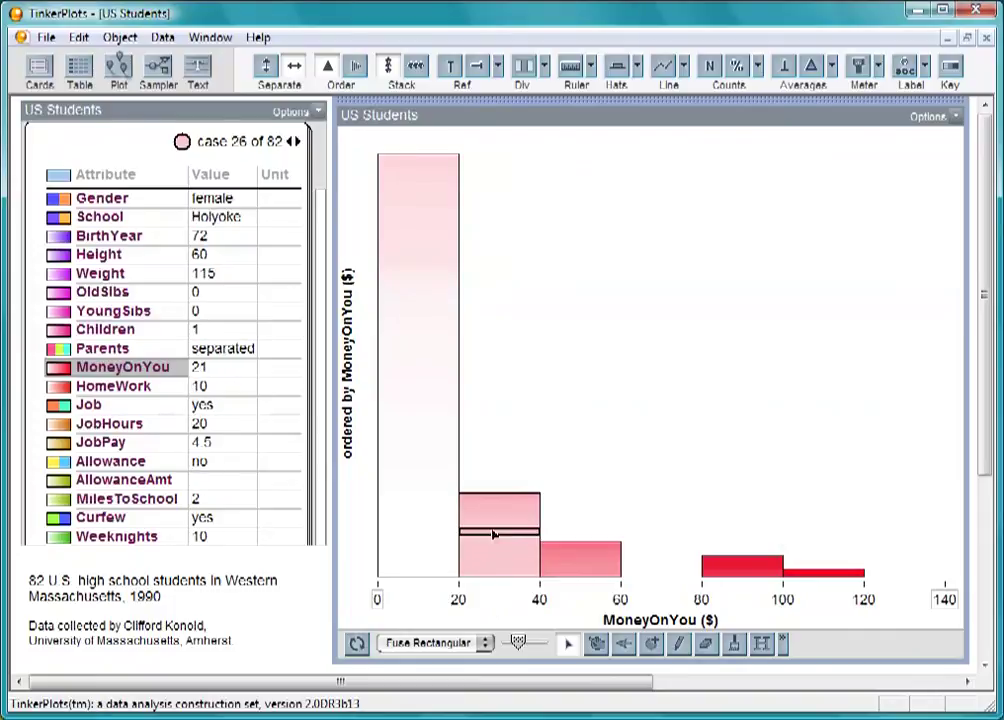
{"action": "left_click", "coordinate": [436, 350]}
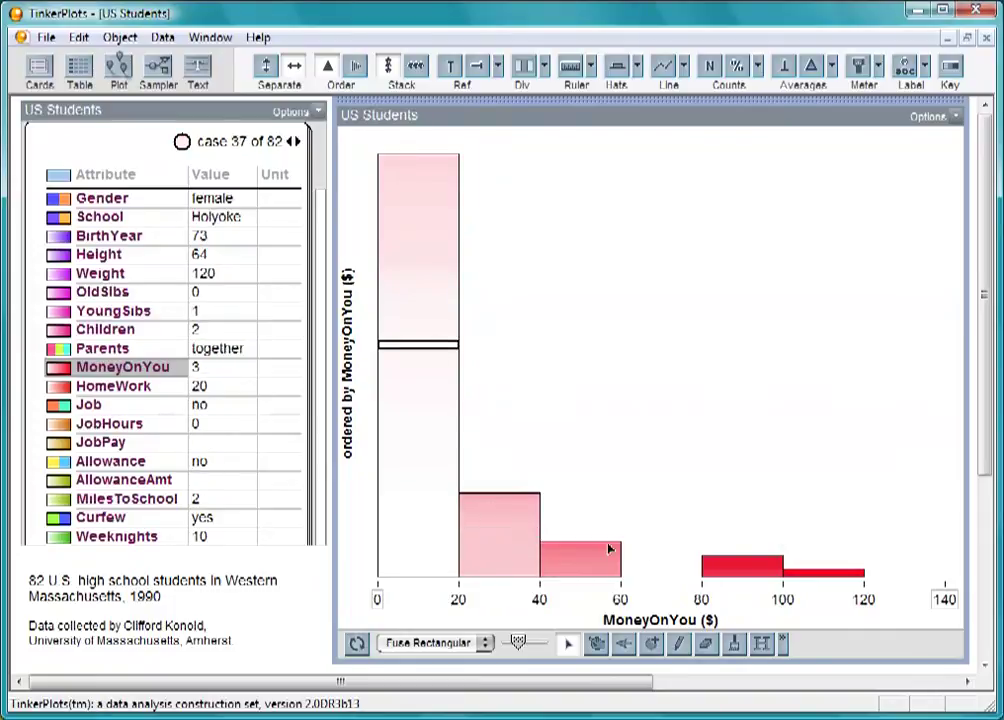
{"action": "left_click", "coordinate": [589, 553]}
{"action": "left_click", "coordinate": [708, 560]}
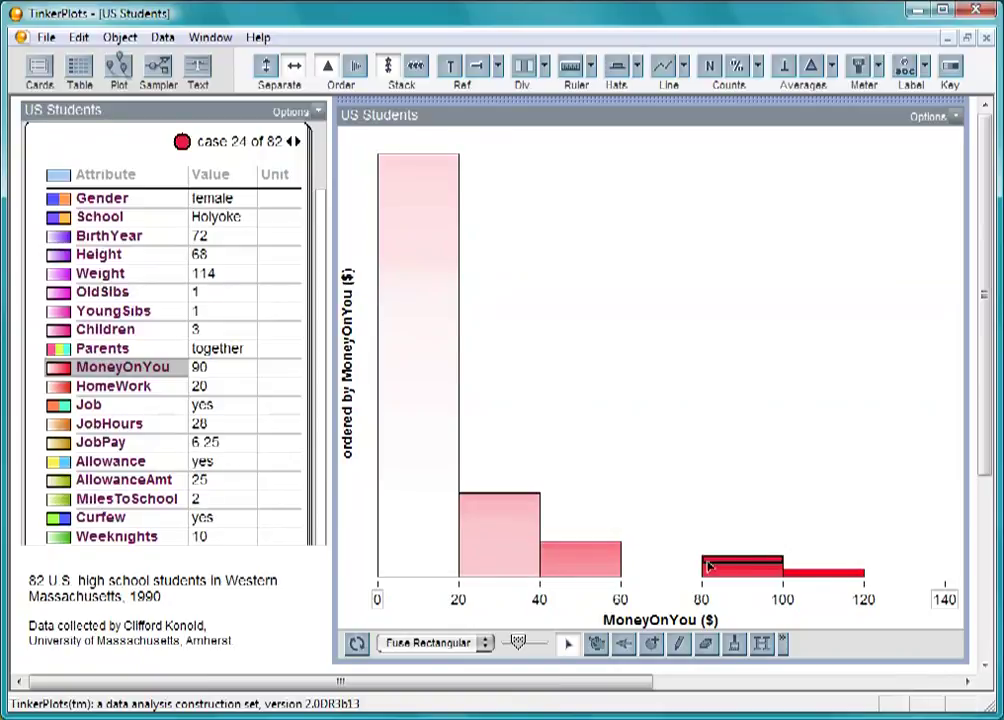
{"action": "left_click", "coordinate": [497, 553]}
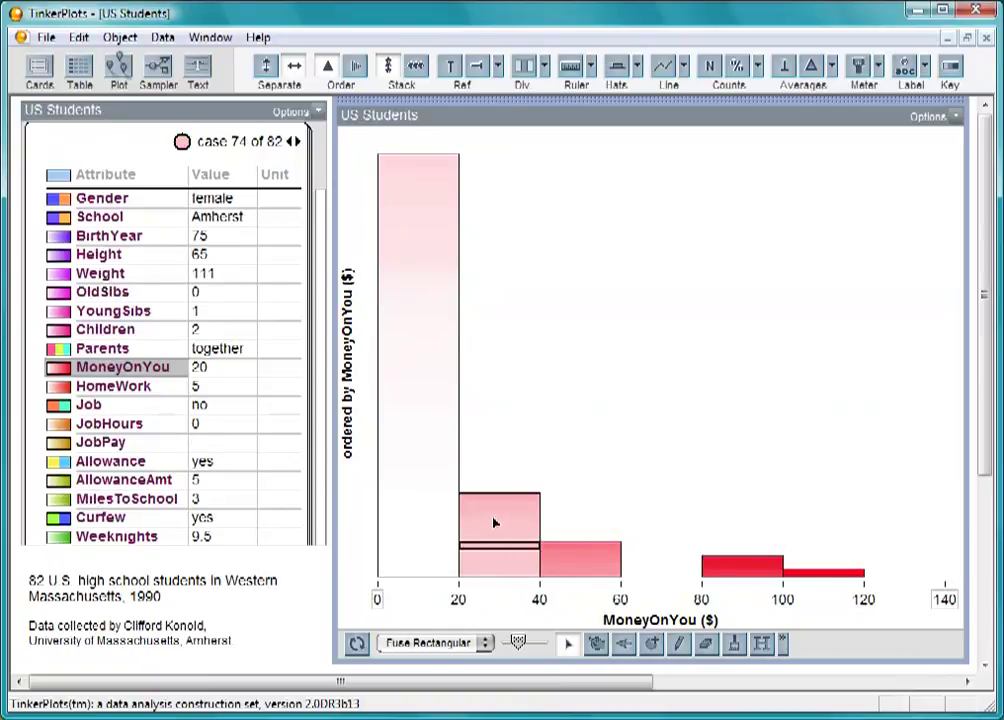
{"action": "left_click", "coordinate": [494, 523]}
Make the histogram bins narrower, then mix the 82 cases back into scattered circles.
{"action": "left_click_drag", "start_coordinate": [504, 524], "coordinate": [455, 529]}
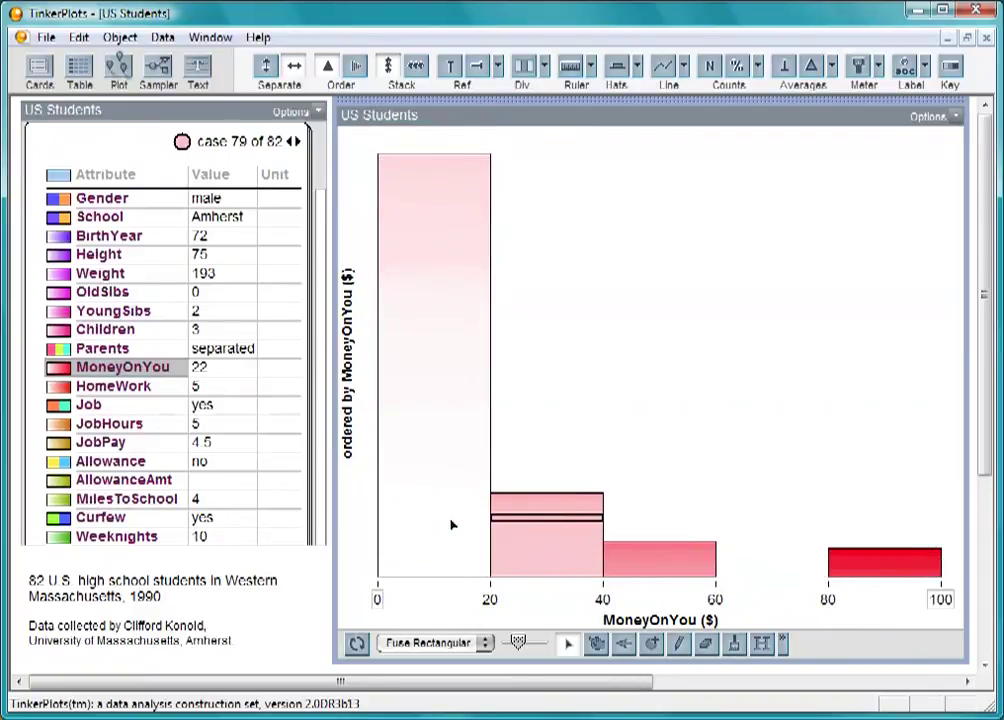
{"action": "left_click_drag", "start_coordinate": [548, 518], "coordinate": [428, 517]}
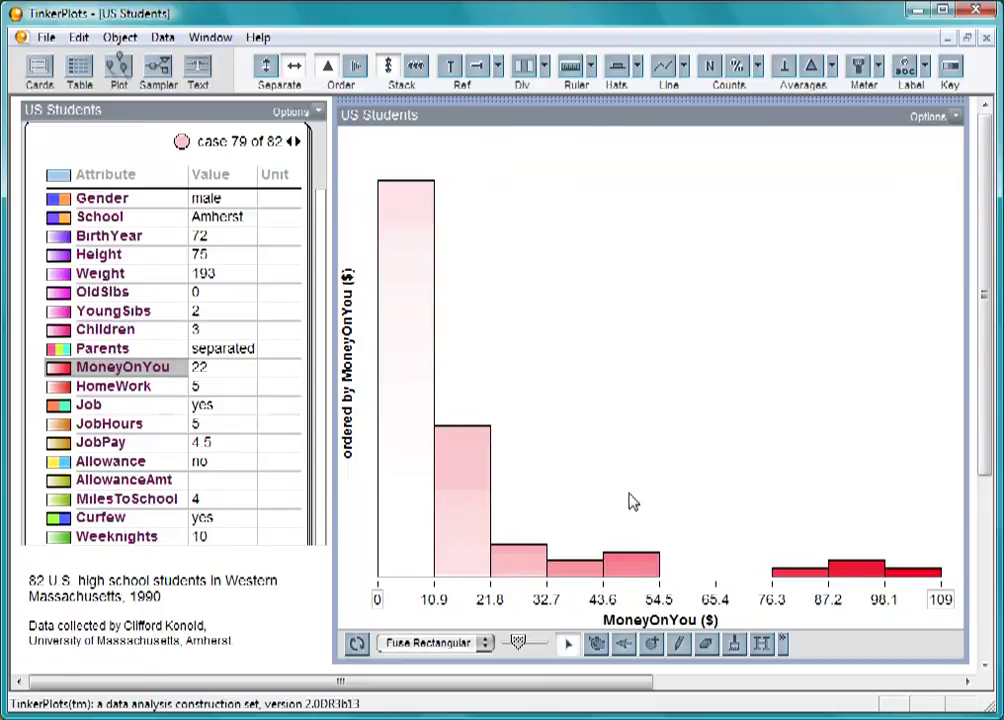
{"action": "left_click", "coordinate": [357, 645]}
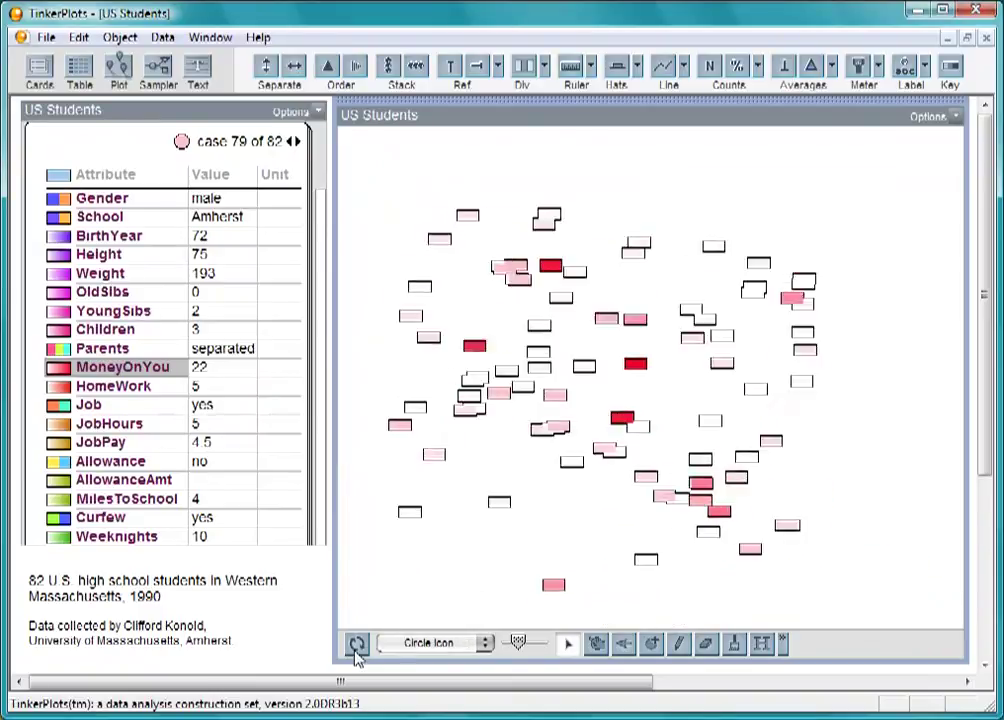
Colour cases by Curfew with a legend, fuse them into a pie, and group the no/yes wedges.
{"action": "left_click", "coordinate": [105, 519]}
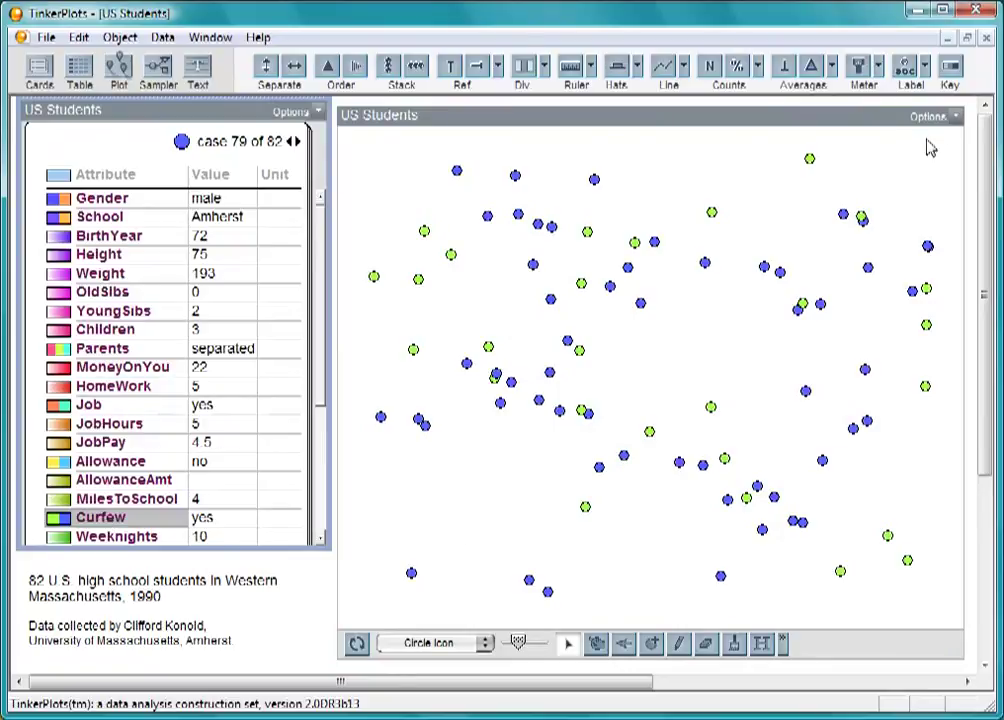
{"action": "left_click", "coordinate": [949, 68]}
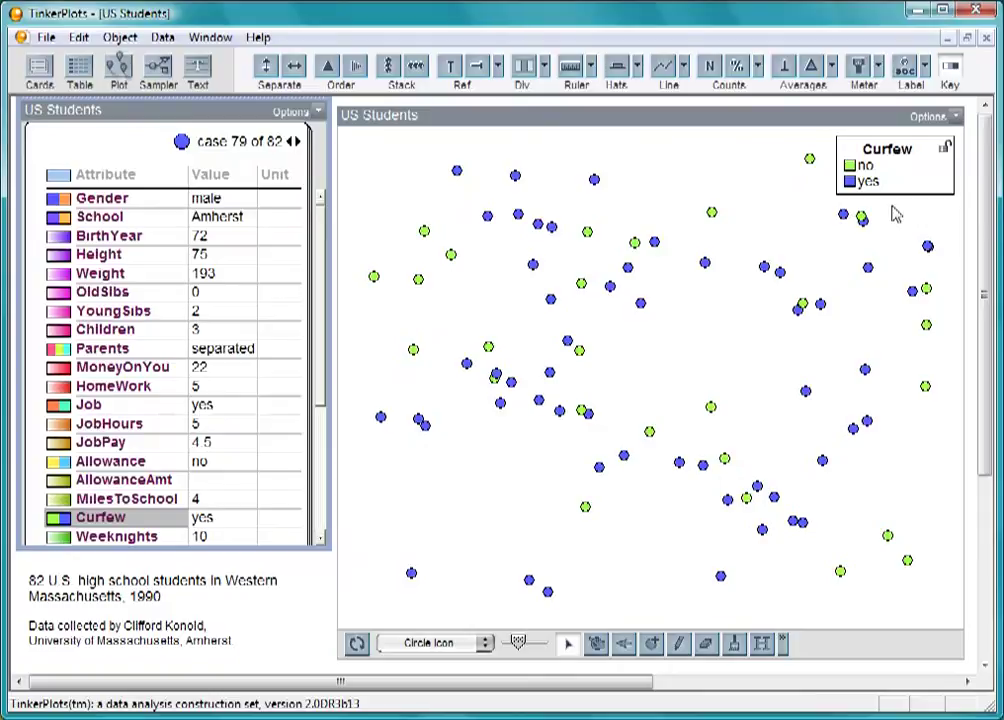
{"action": "left_click", "coordinate": [487, 644]}
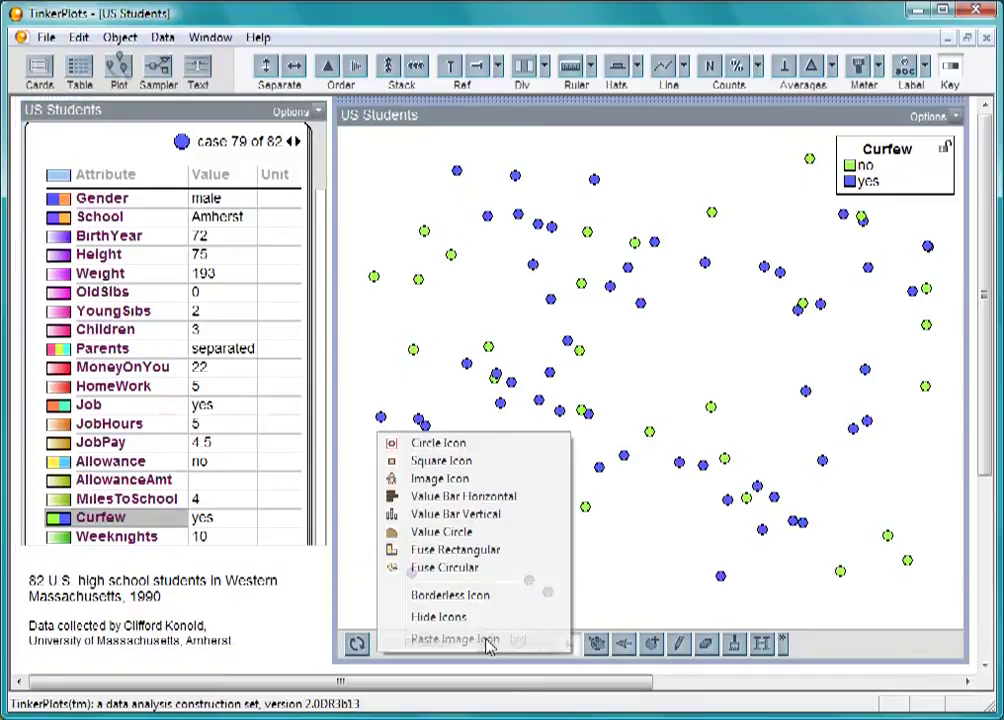
{"action": "left_click", "coordinate": [508, 578]}
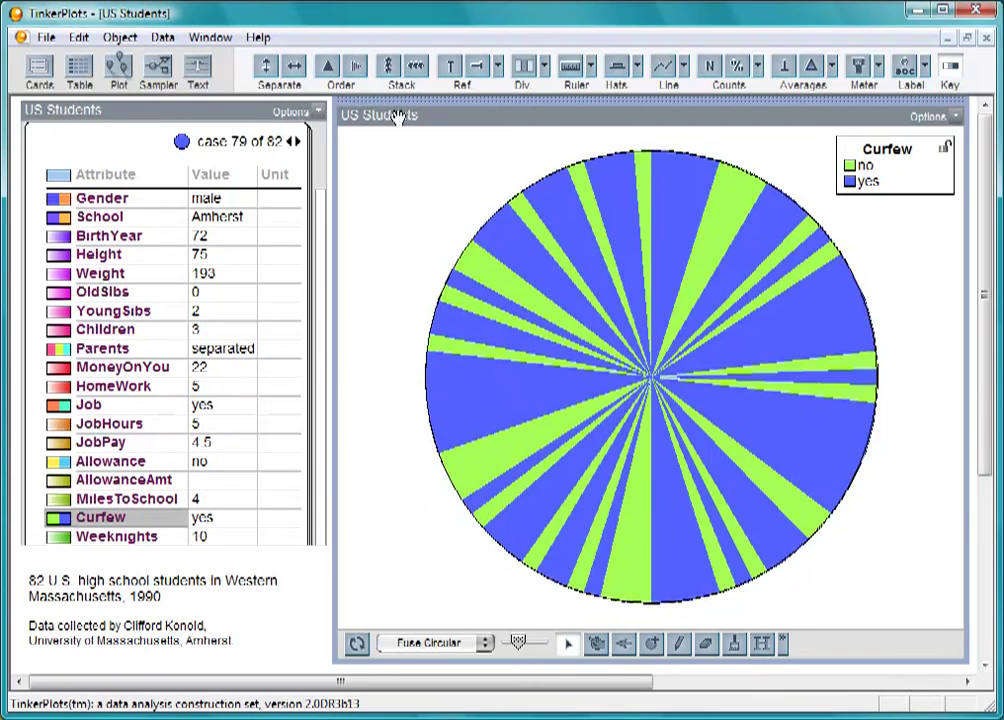
{"action": "left_click", "coordinate": [327, 66]}
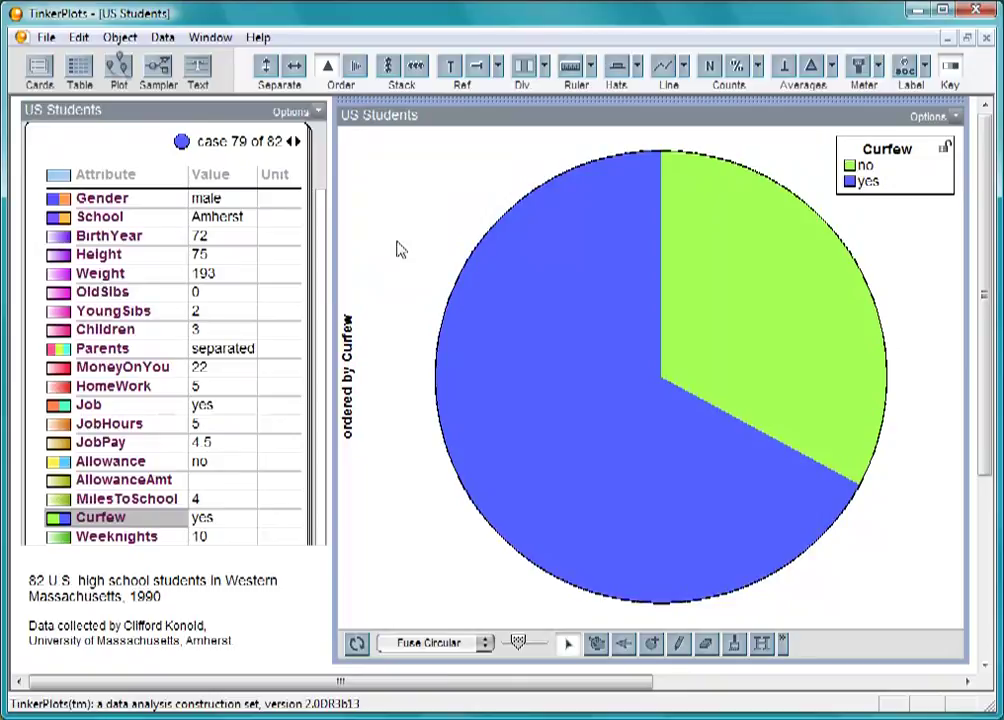
Separate the pie vertically by Gender into male and female pies, recoloured by Curfew.
{"action": "left_click", "coordinate": [104, 199]}
{"action": "left_click_drag", "start_coordinate": [683, 291], "coordinate": [662, 191]}
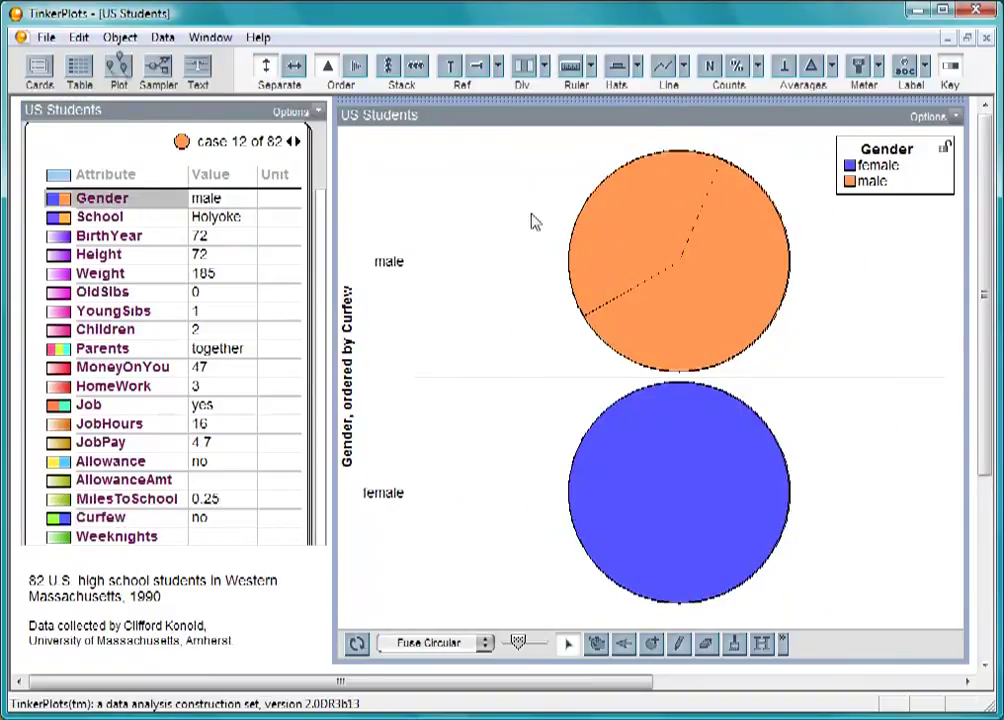
{"action": "left_click", "coordinate": [101, 518]}
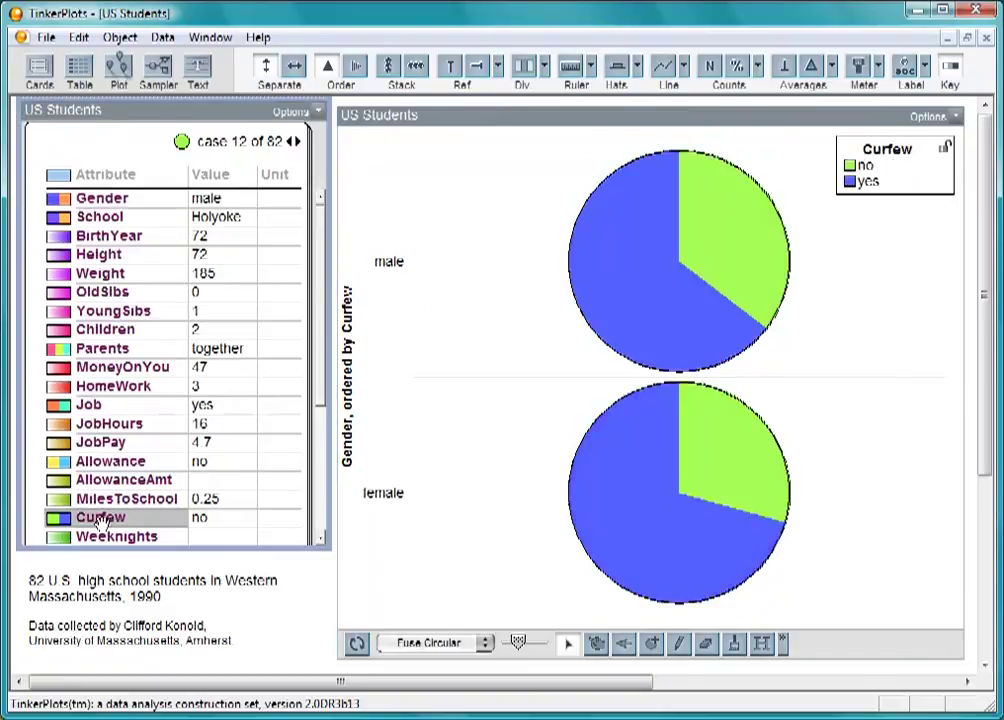